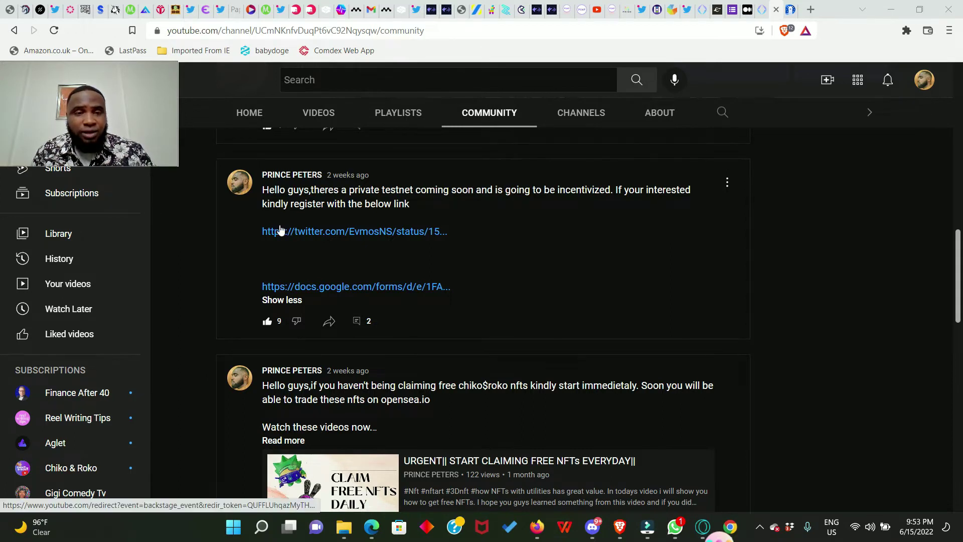
# Like the private testnet announcement post on the channel's Community feed
pyautogui.click(268, 322)
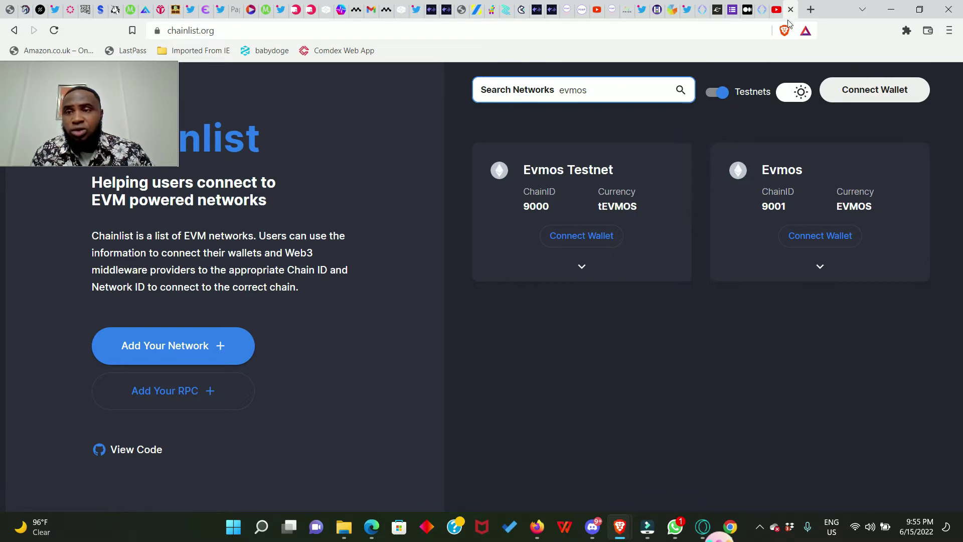
# Leave Chainlist and move over to the Evmos testnet faucet
pyautogui.click(717, 10)
pyautogui.scroll(-1, 745, 371)
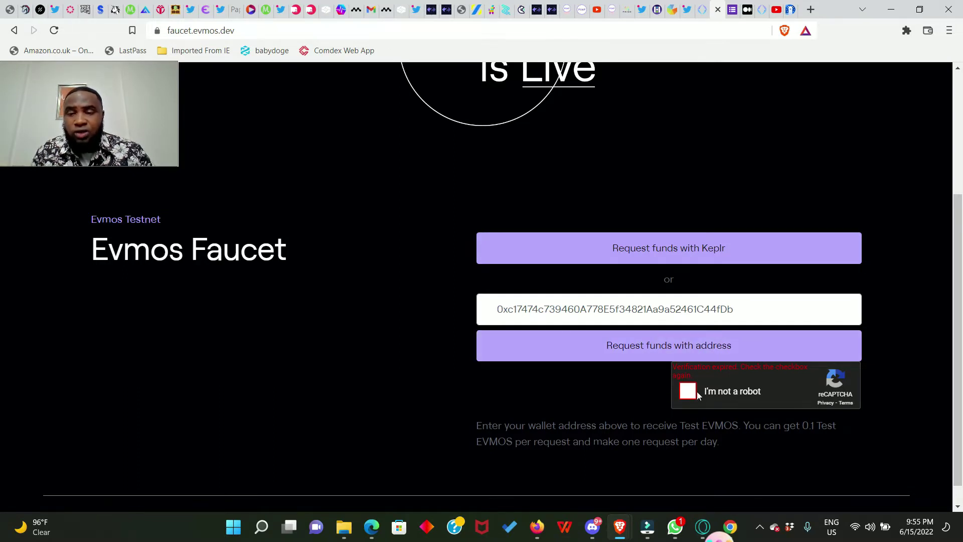
pyautogui.scroll(3, 707, 246)
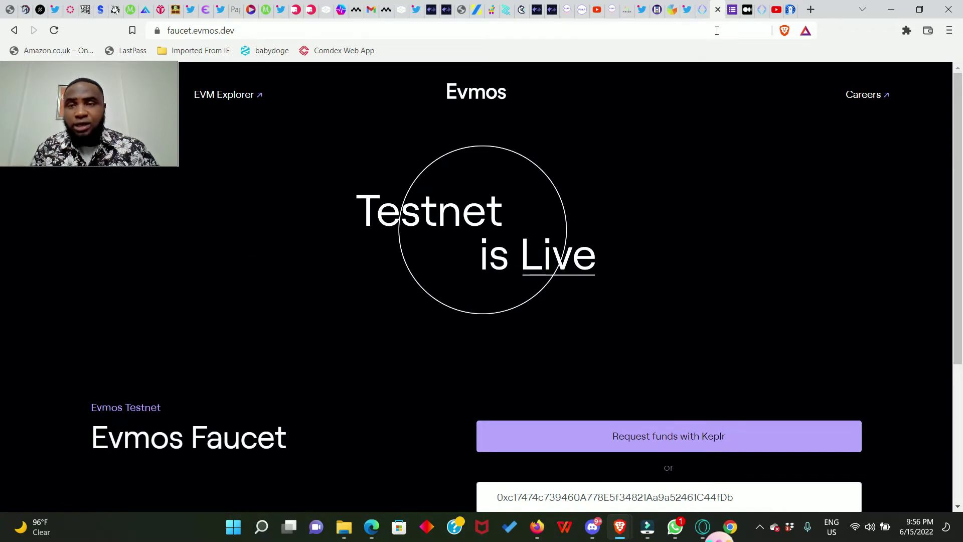
# Leave the faucet unsubmitted and move to the Evmos Name Service site
pyautogui.click(703, 8)
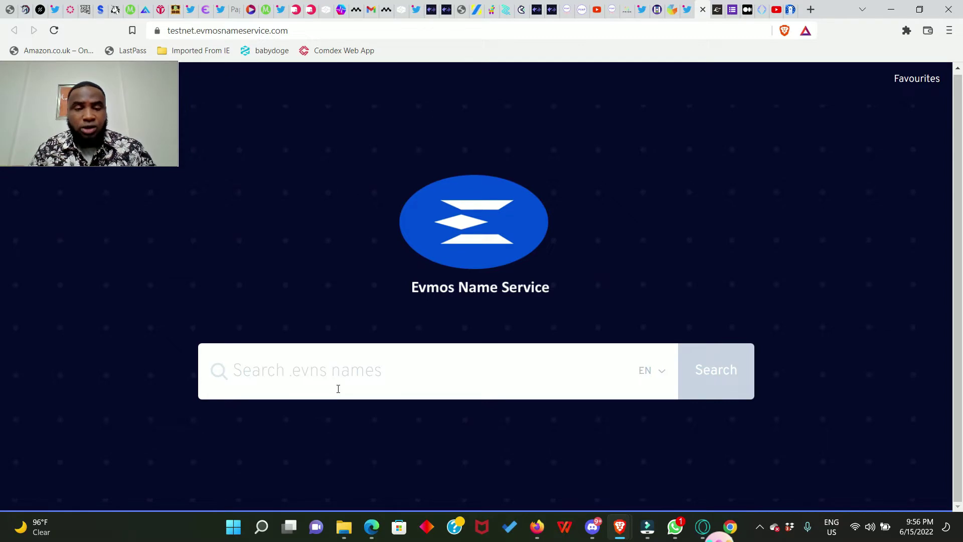
# Look up the name 'cryptotee' and load its search results
pyautogui.click(340, 385)
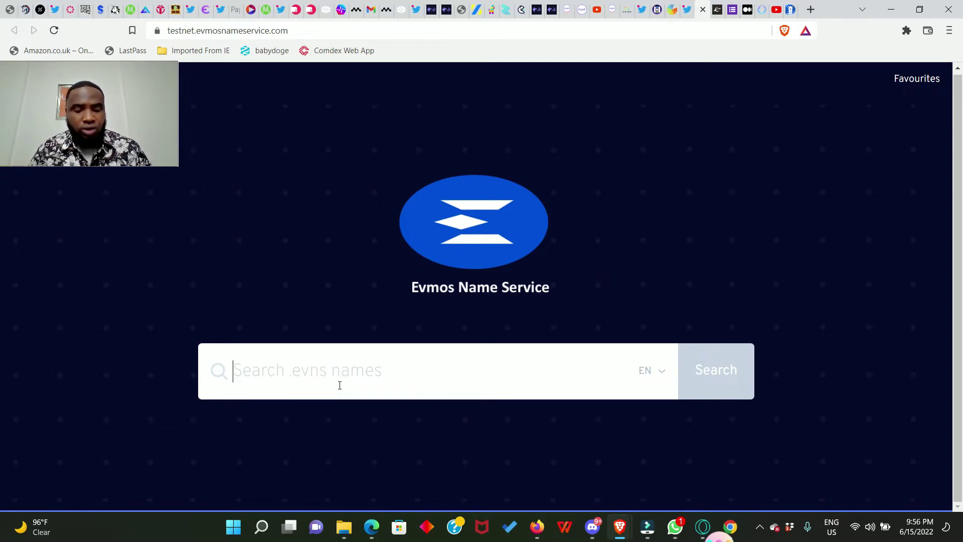
pyautogui.write('cryptotee')
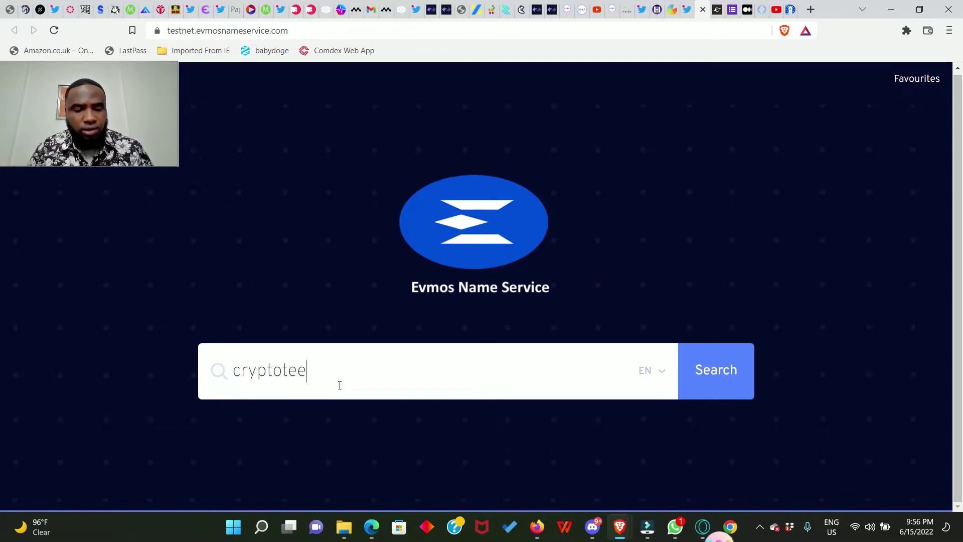
pyautogui.click(720, 382)
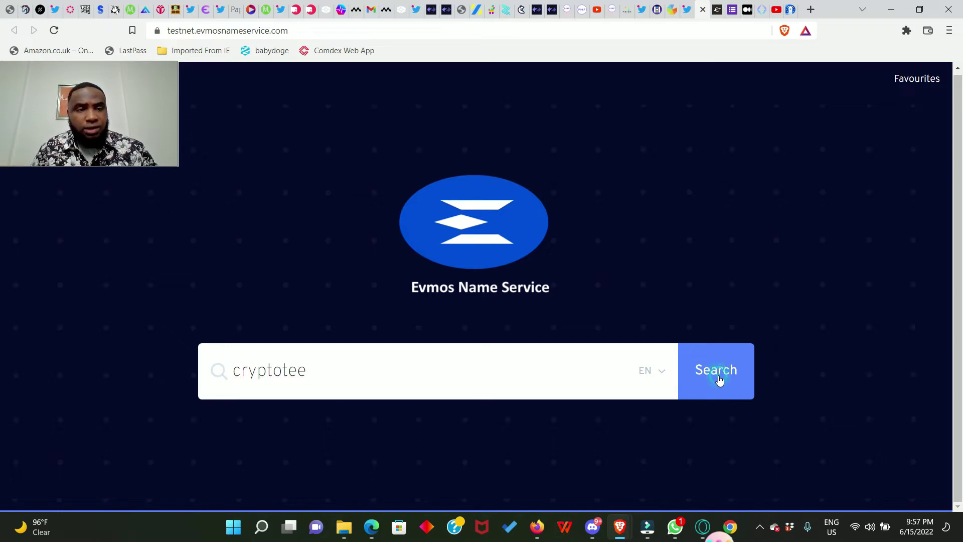
pyautogui.click(719, 381)
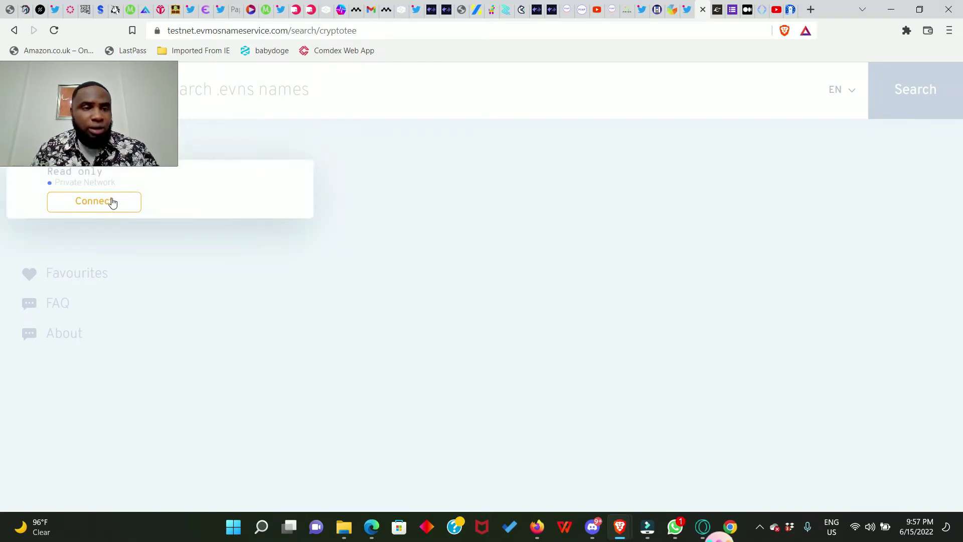
# Connect the MetaMask wallet's Account 1 to the site
pyautogui.click(100, 209)
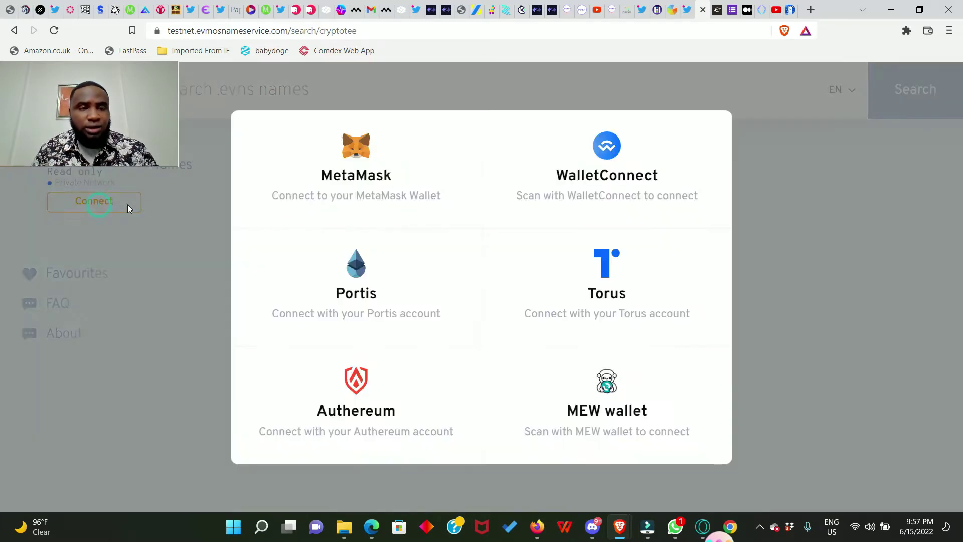
pyautogui.click(365, 181)
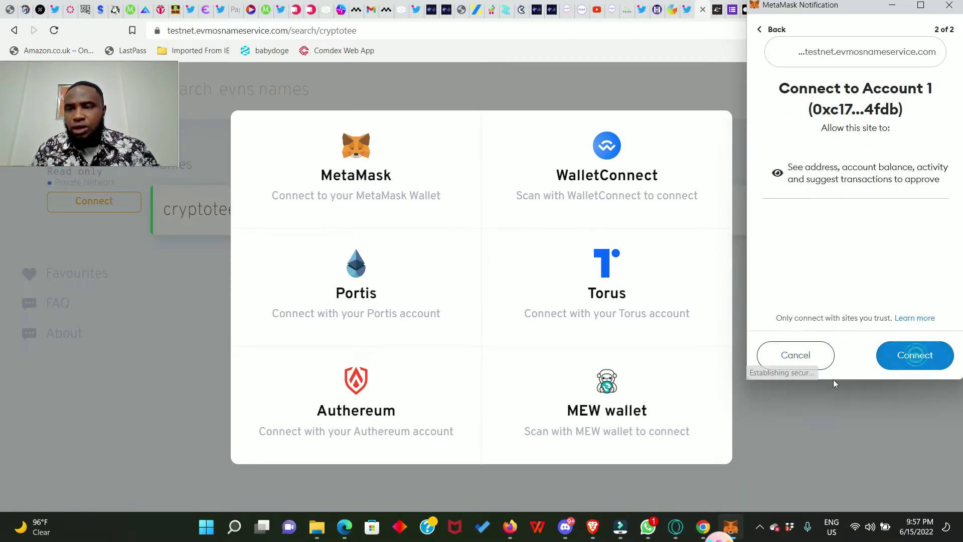
pyautogui.click(909, 364)
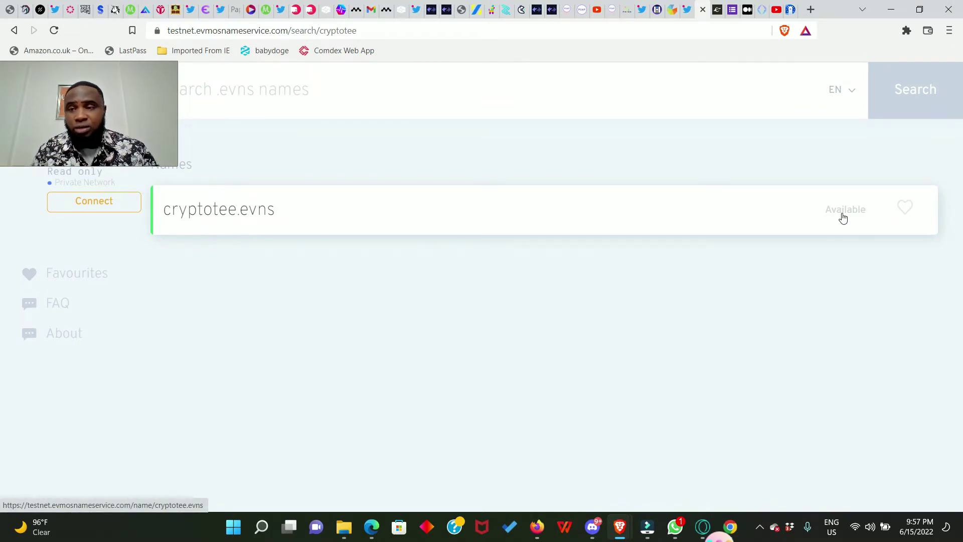
# Reload past the 404 and reach the cryptotee.evns name page
pyautogui.click(903, 208)
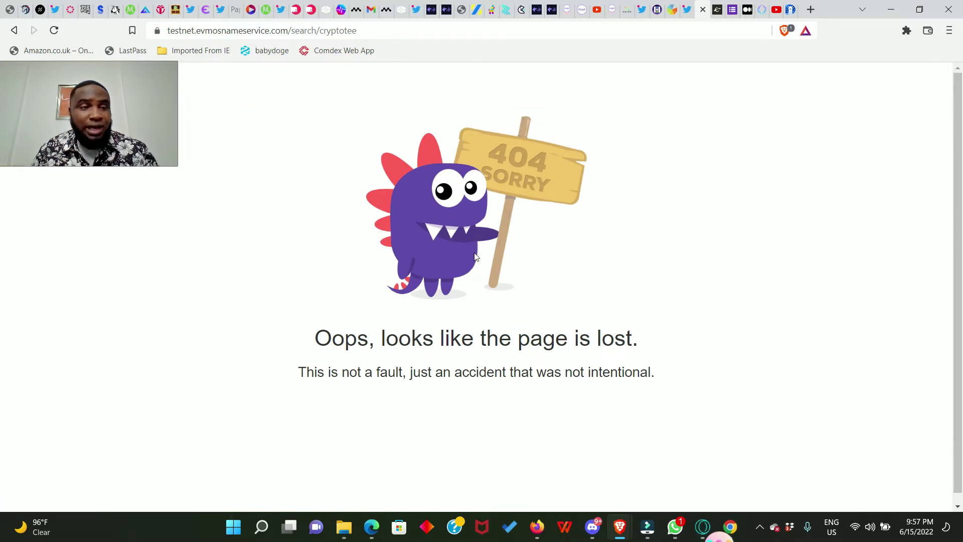
pyautogui.click(53, 31)
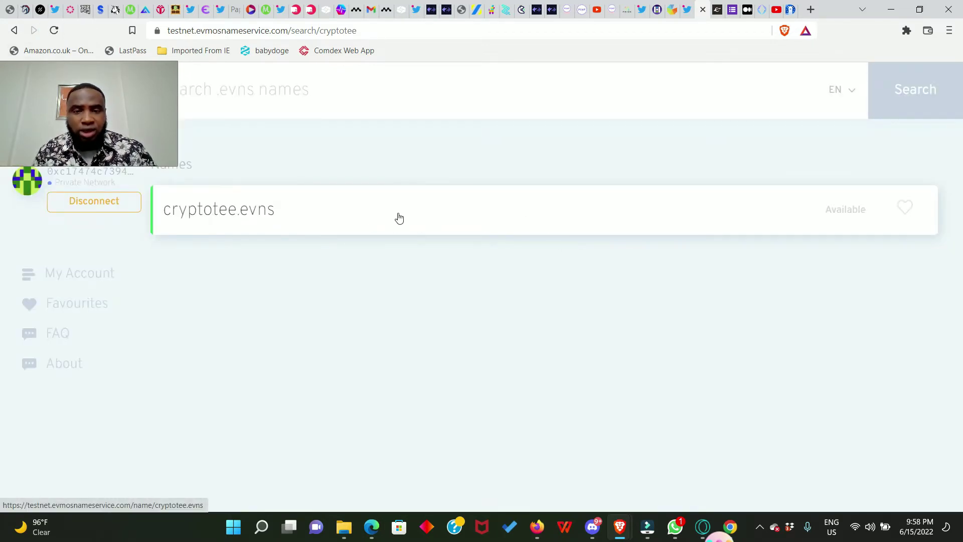
pyautogui.click(397, 217)
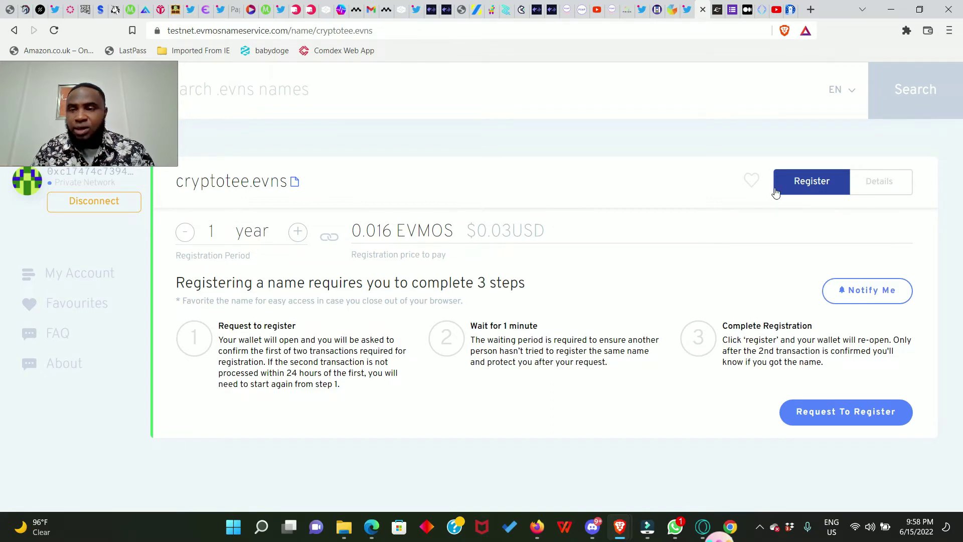
# Request registration of cryptotee.evns for 5 years and approve the first transaction
pyautogui.click(814, 184)
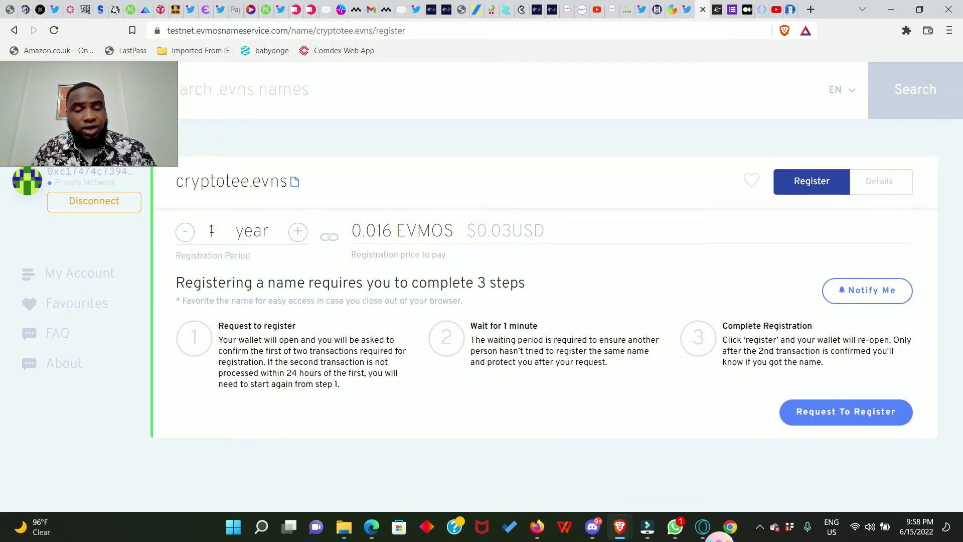
pyautogui.click(298, 232)
pyautogui.click(298, 232)
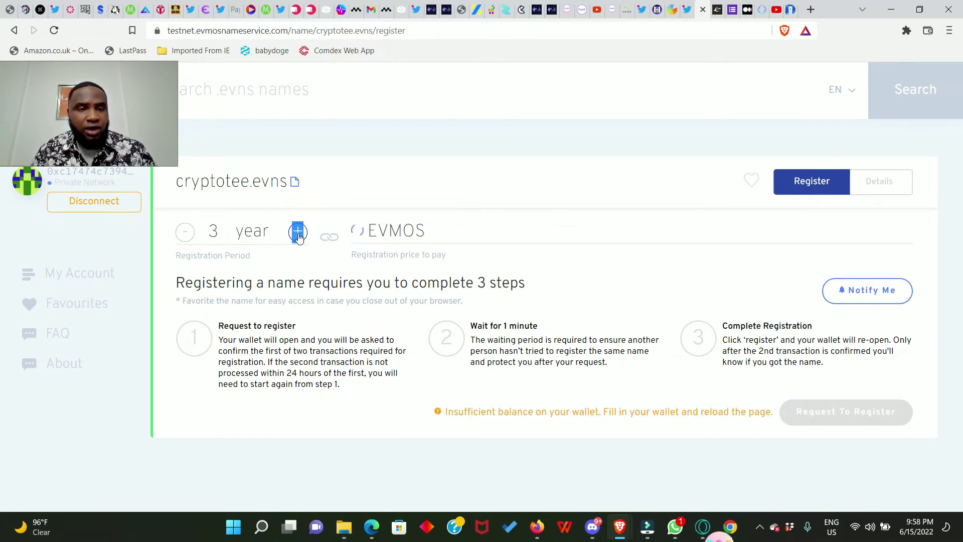
pyautogui.click(297, 231)
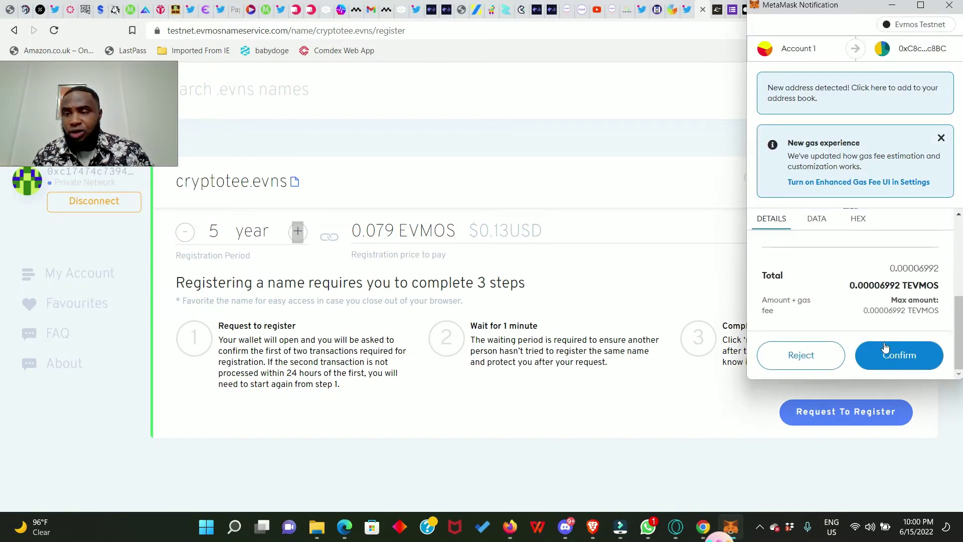
pyautogui.click(887, 352)
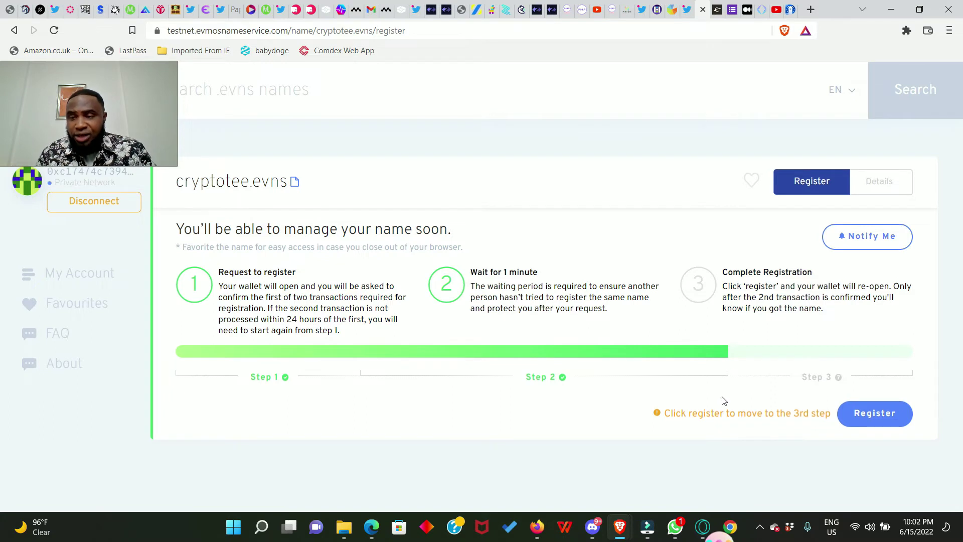
# Finish step 3 of registration and approve the final MetaMask transaction
pyautogui.click(884, 420)
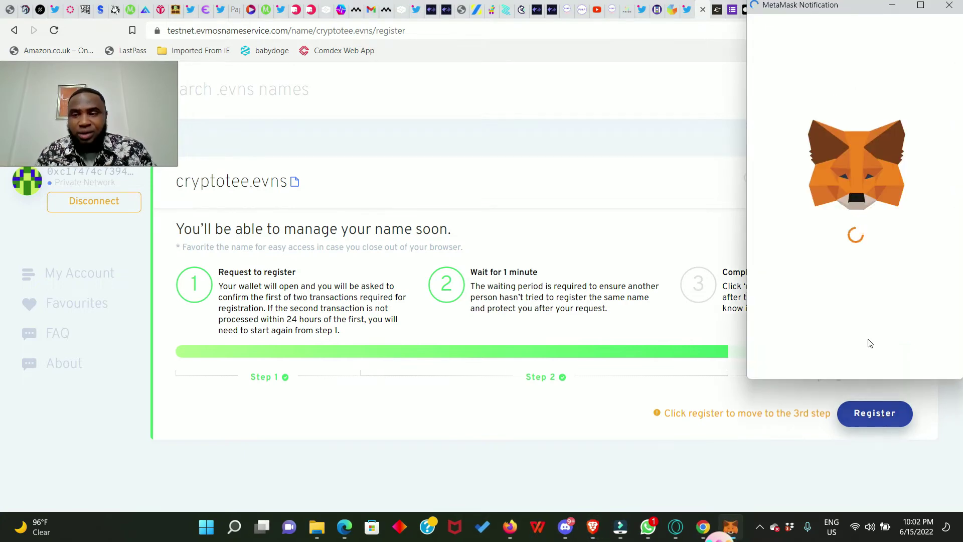
pyautogui.scroll(-3, 871, 311)
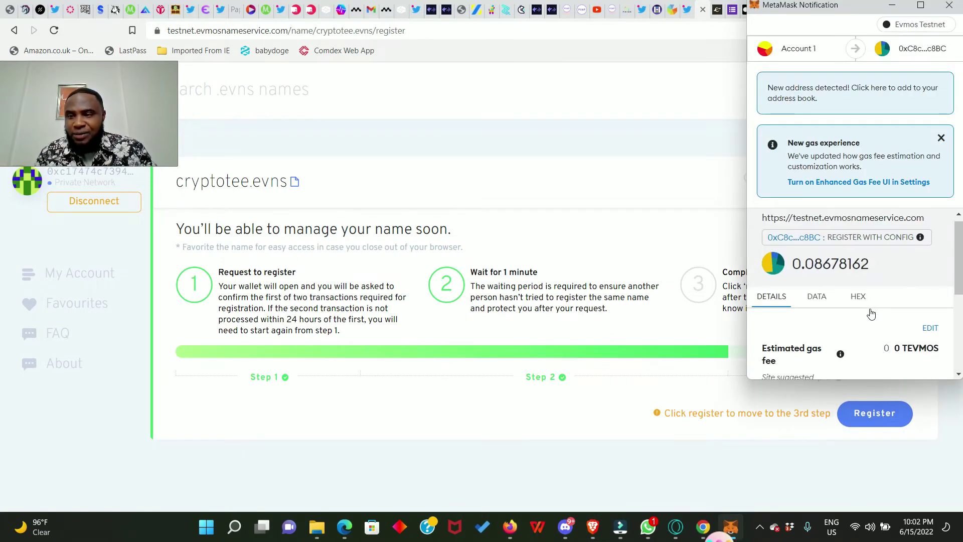
pyautogui.click(901, 358)
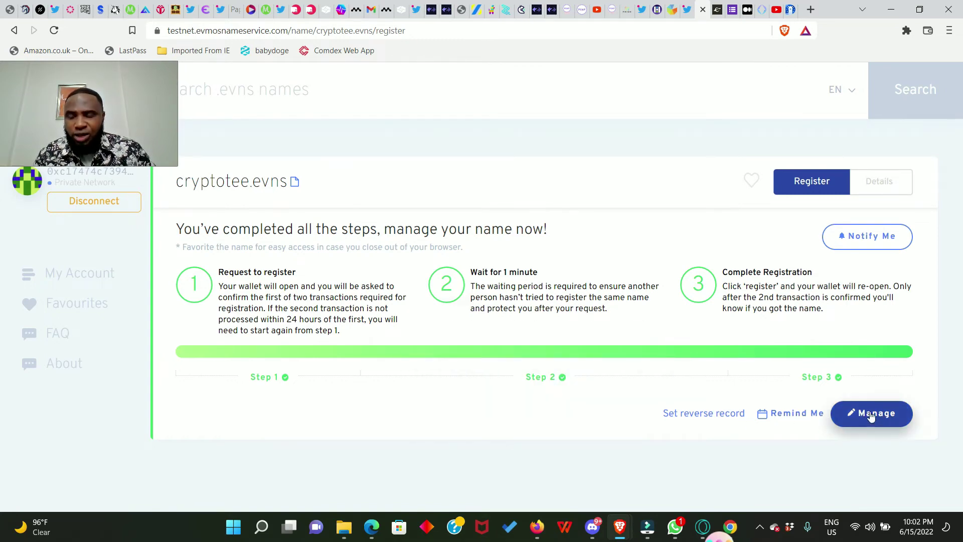
# Bring up the cryptotee.evns management details with its Records section
pyautogui.click(870, 413)
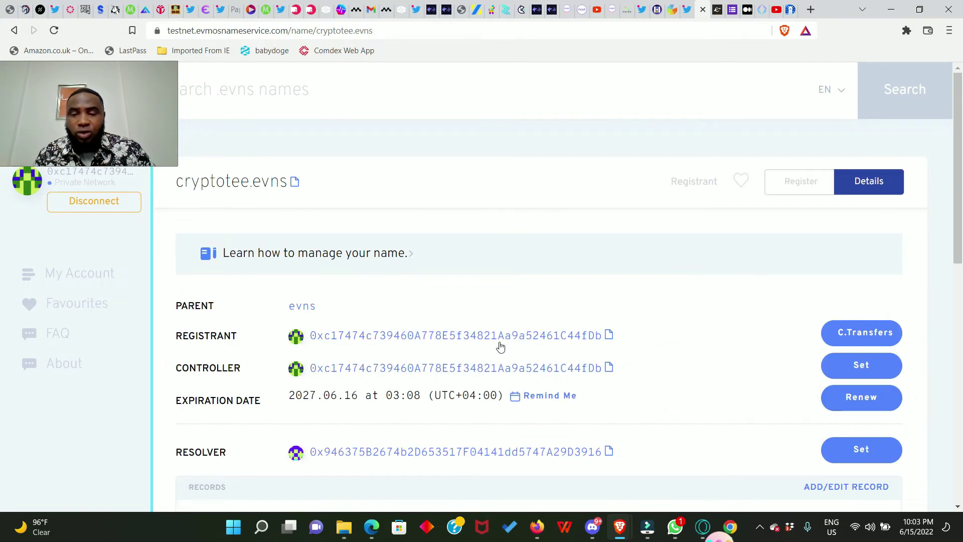
pyautogui.scroll(-1, 479, 362)
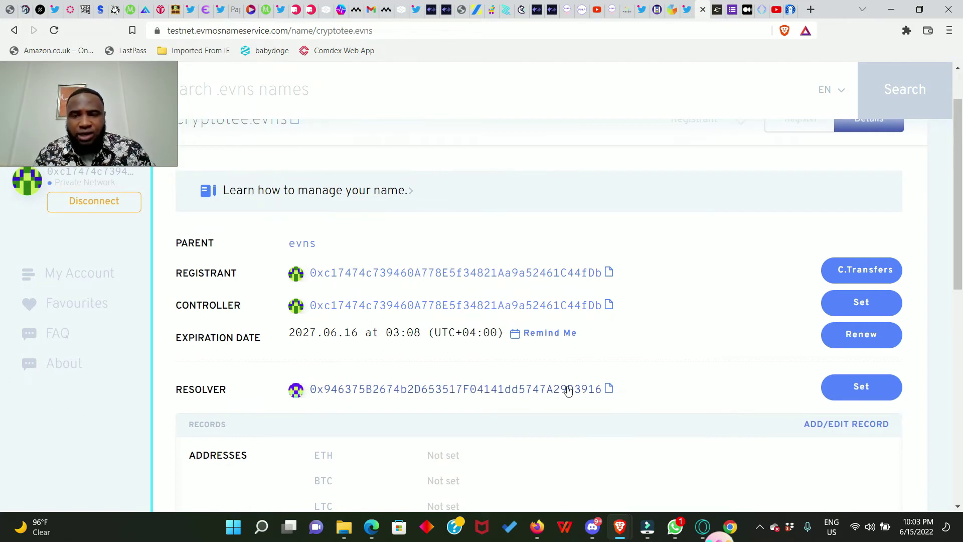
pyautogui.scroll(-3, 652, 375)
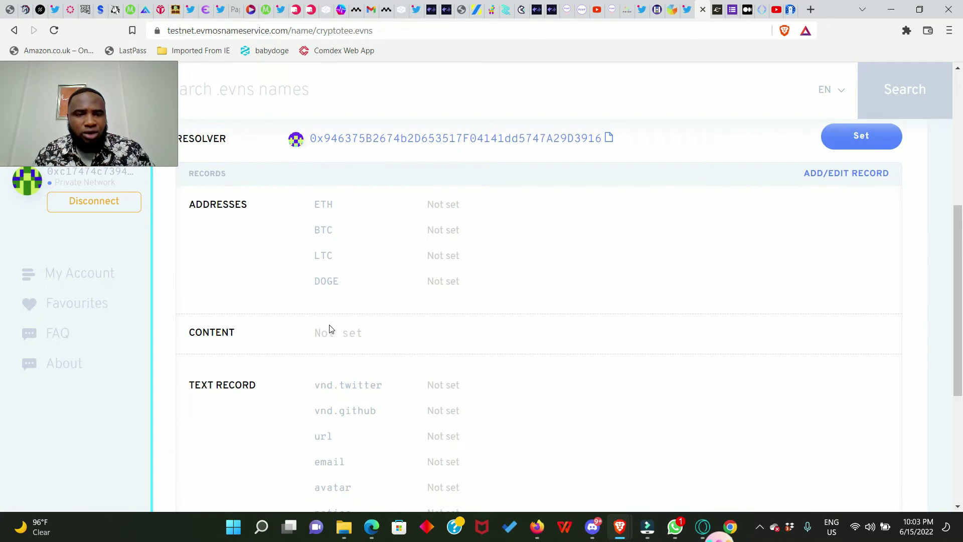
pyautogui.scroll(-3, 329, 329)
pyautogui.scroll(5, 330, 329)
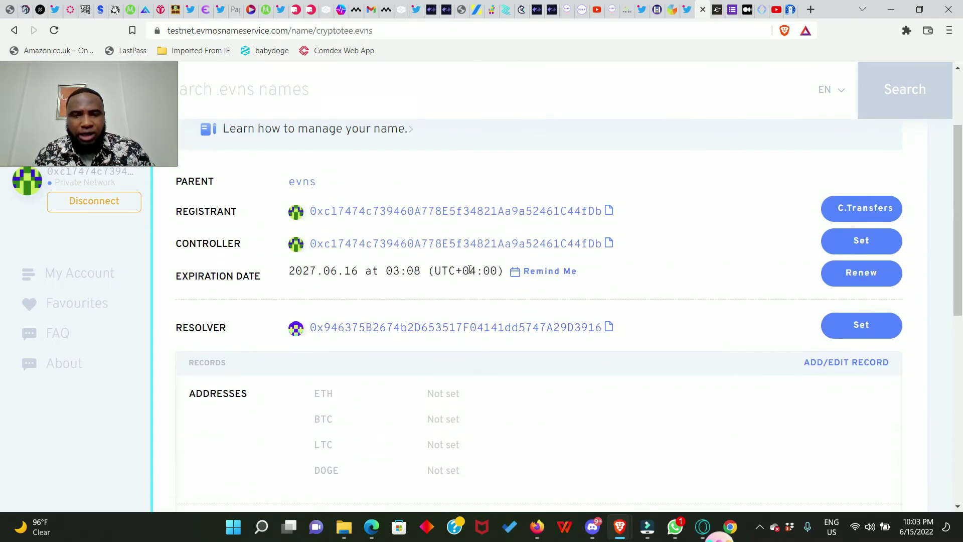
# Copy the registrant wallet address and start editing the name's records
pyautogui.click(608, 211)
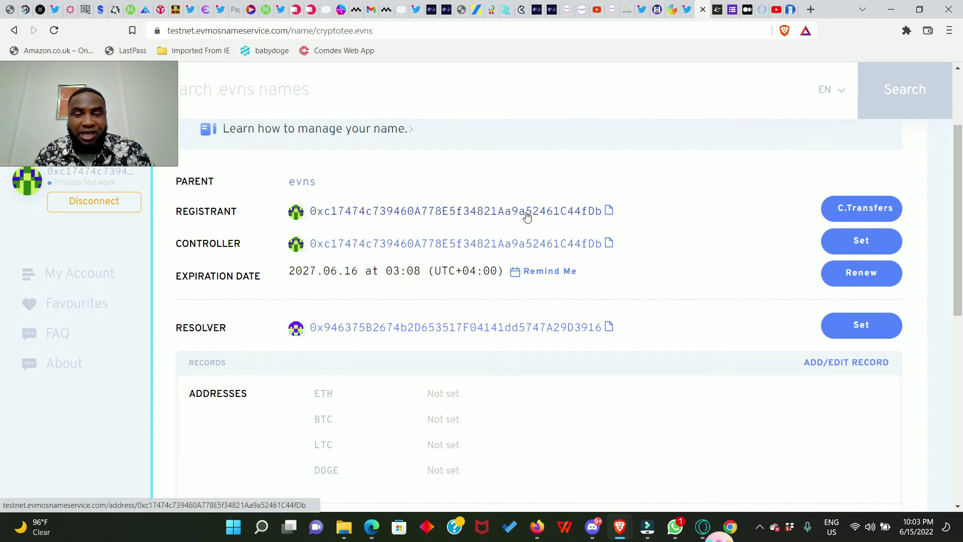
pyautogui.scroll(-1, 778, 333)
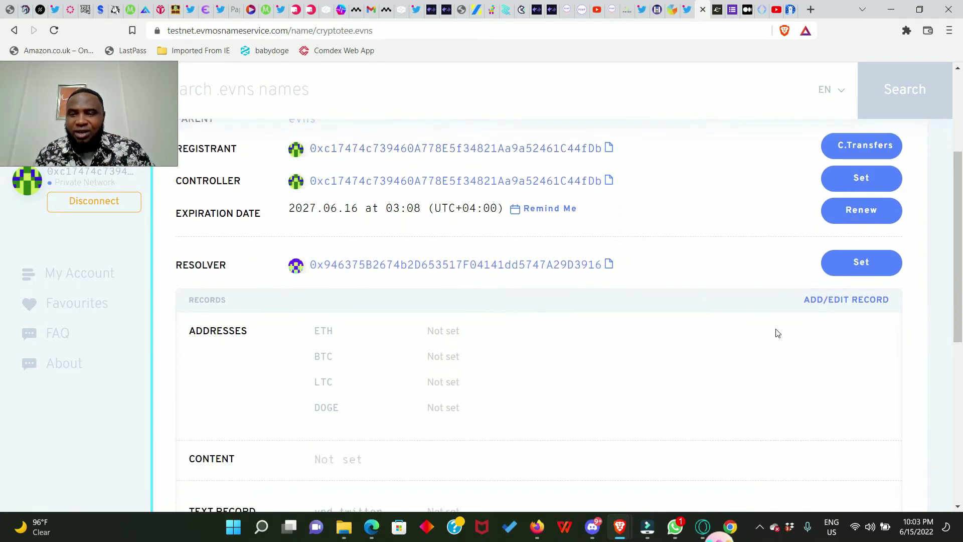
pyautogui.click(820, 301)
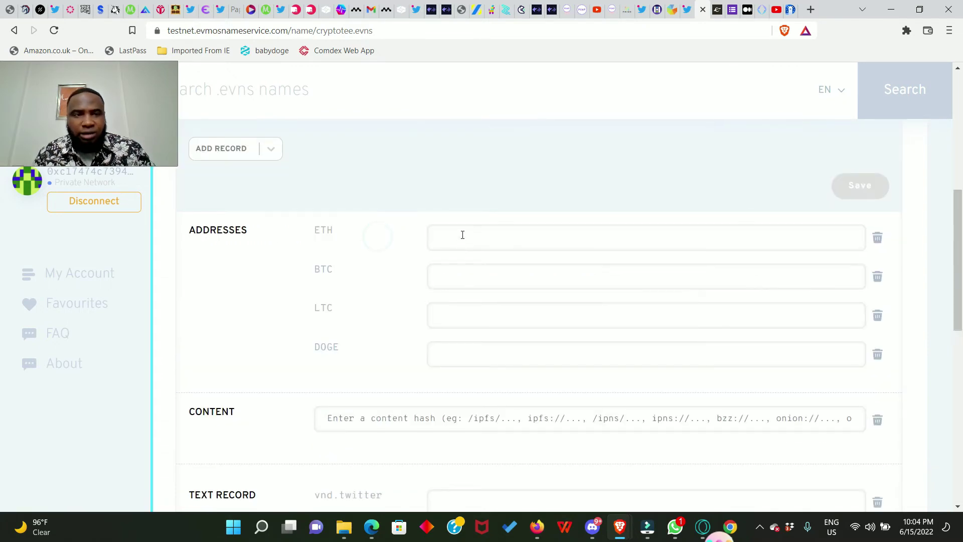
# Paste the wallet address as the ETH record and approve the update transaction
pyautogui.rightClick(463, 236)
pyautogui.click(503, 329)
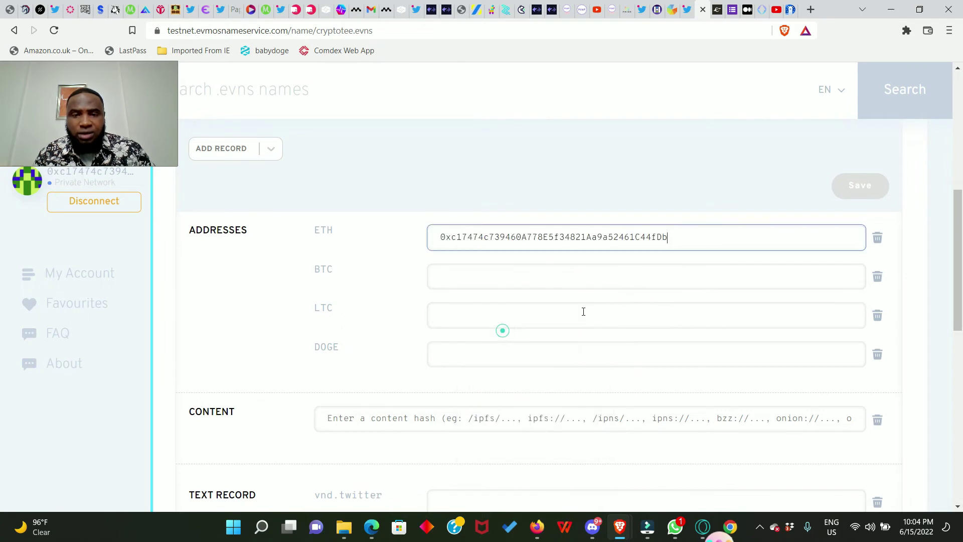
pyautogui.scroll(-4, 787, 373)
pyautogui.scroll(-4, 788, 370)
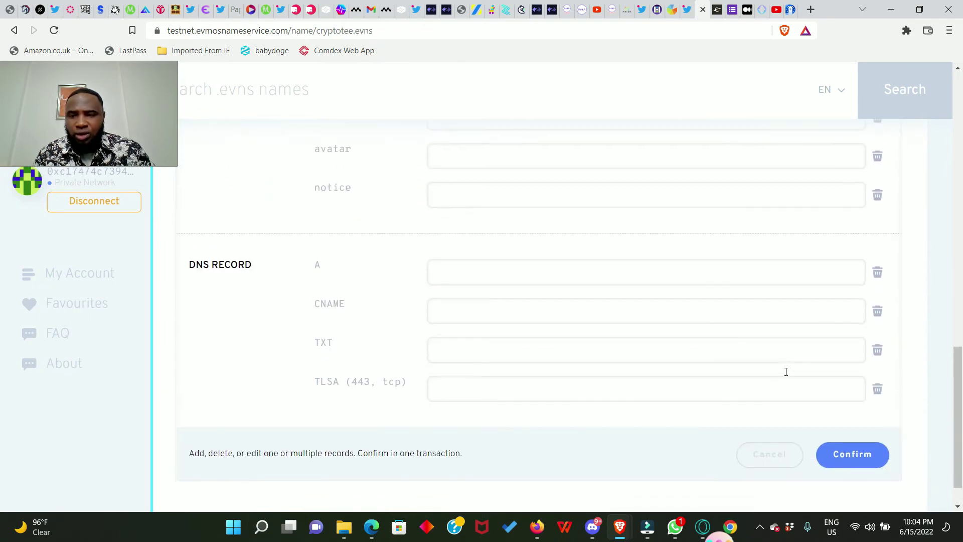
pyautogui.click(864, 414)
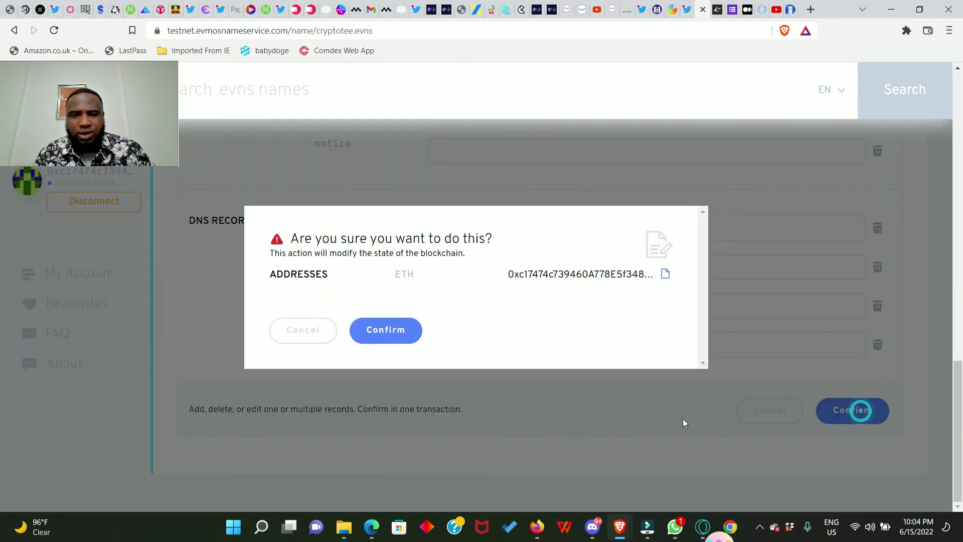
pyautogui.click(389, 334)
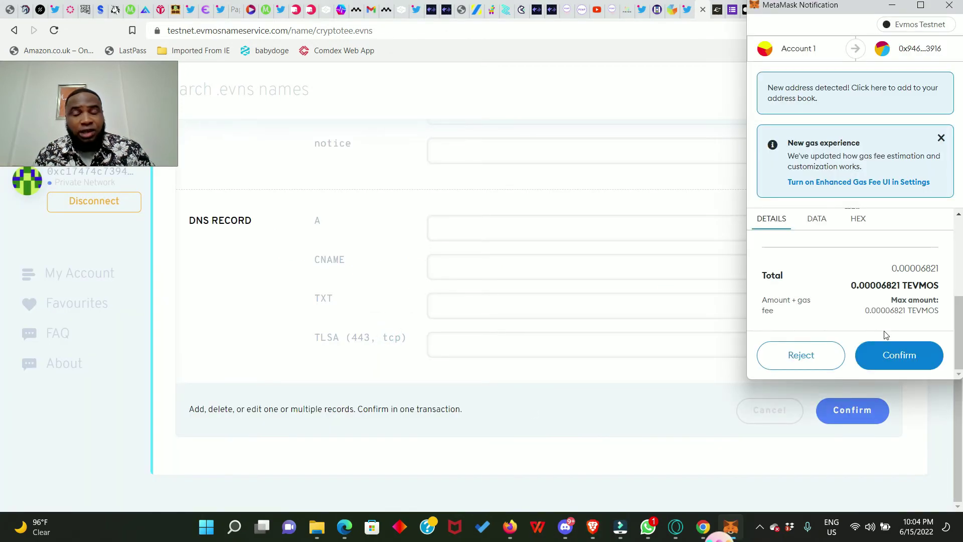
pyautogui.click(902, 352)
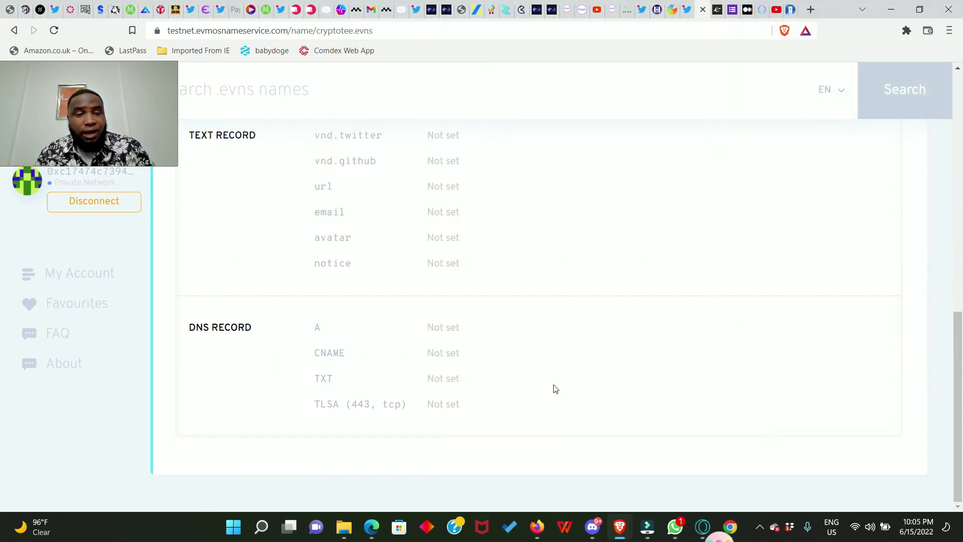
pyautogui.scroll(3, 553, 389)
pyautogui.scroll(3, 553, 389)
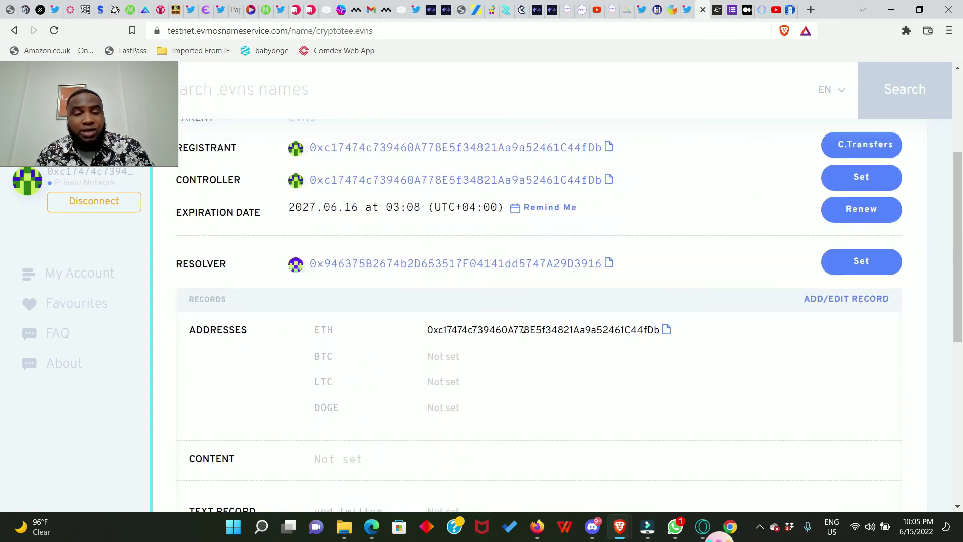
pyautogui.scroll(3, 524, 337)
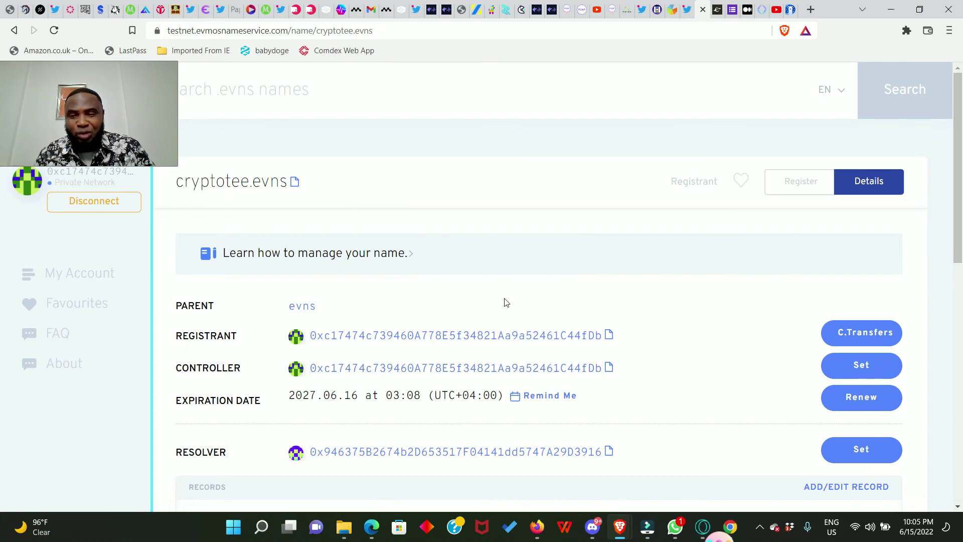
pyautogui.scroll(-5, 532, 326)
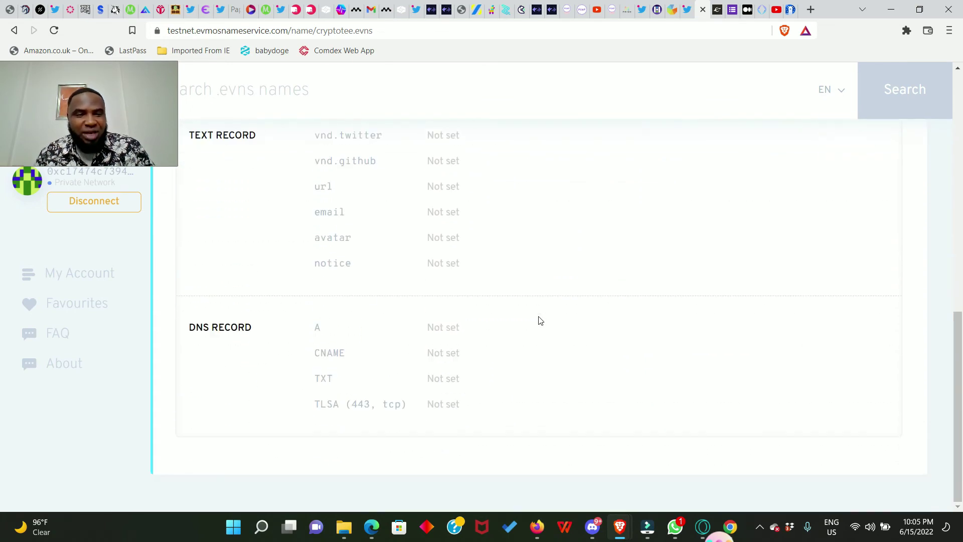
pyautogui.scroll(5, 538, 321)
pyautogui.scroll(3, 539, 320)
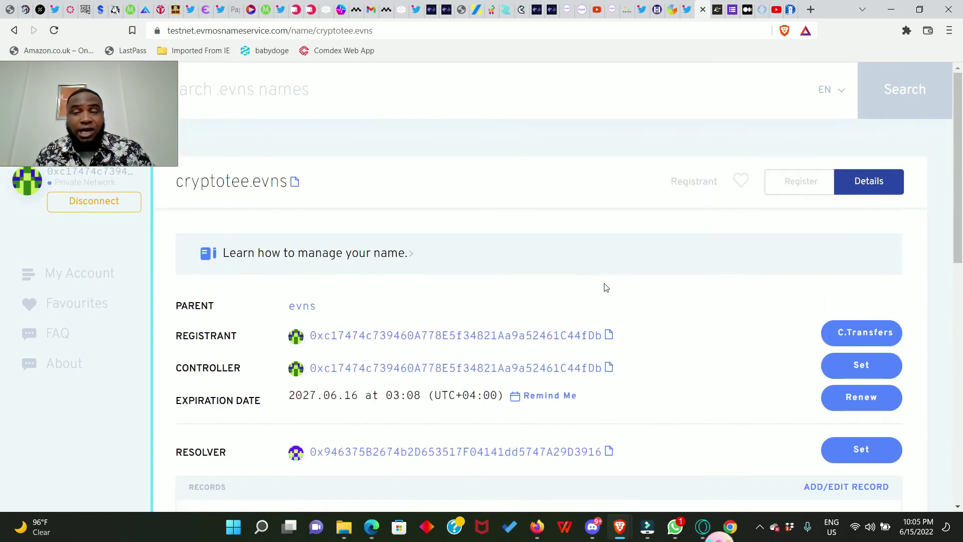
# Switch from Evmos Name Service to the Evmos testnet feedback form
pyautogui.click(734, 9)
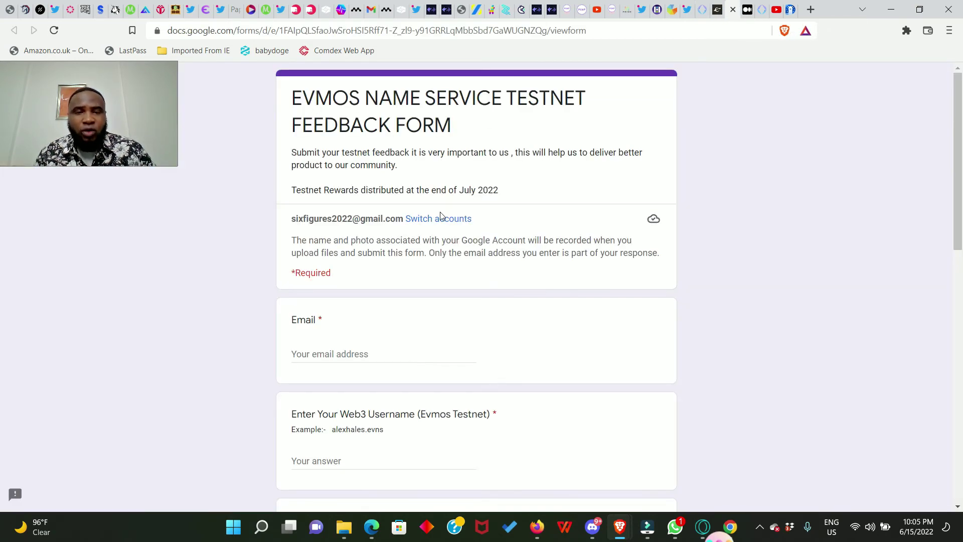
# Highlight the Testnet Rewards timing line on the feedback form
pyautogui.moveTo(290, 191); pyautogui.dragTo(502, 192)
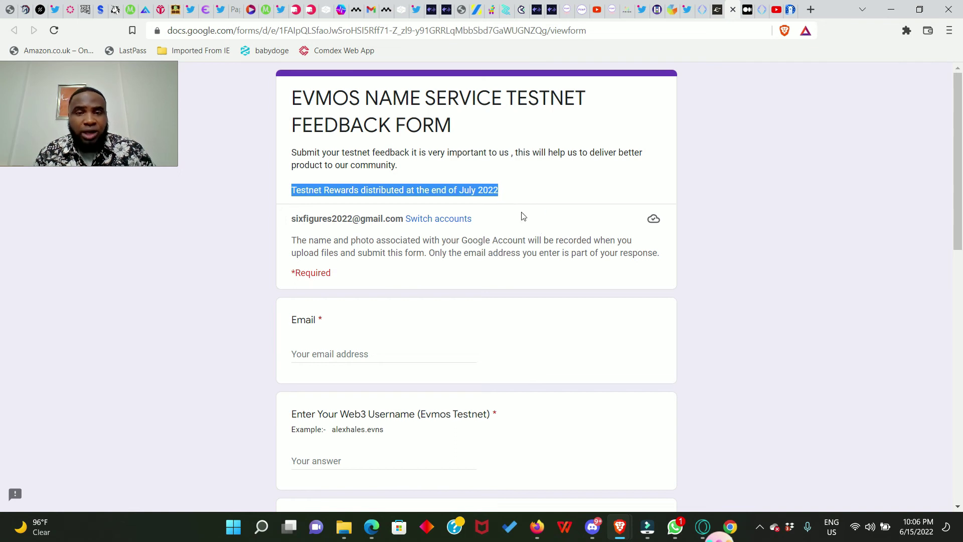
pyautogui.click(548, 189)
pyautogui.scroll(-2, 522, 291)
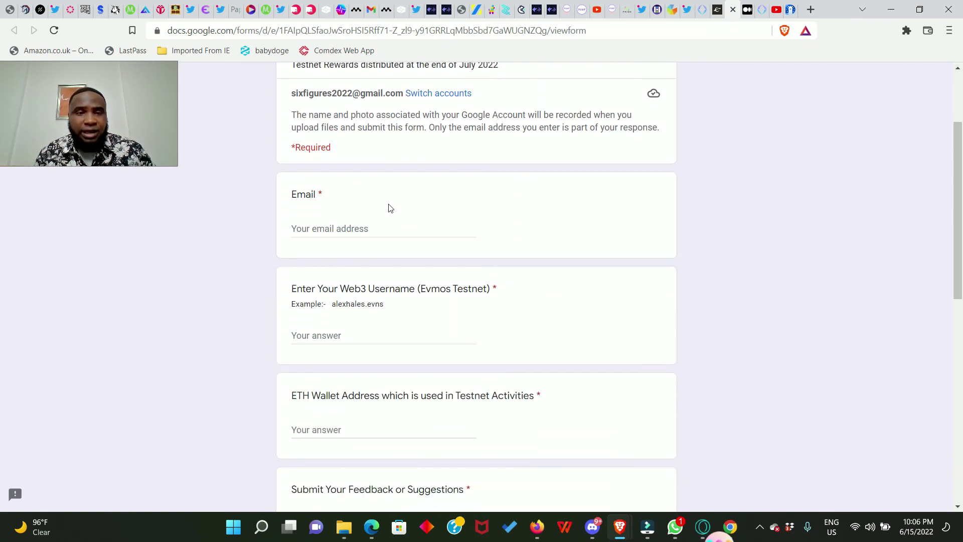
pyautogui.scroll(-2, 351, 259)
pyautogui.scroll(-2, 350, 264)
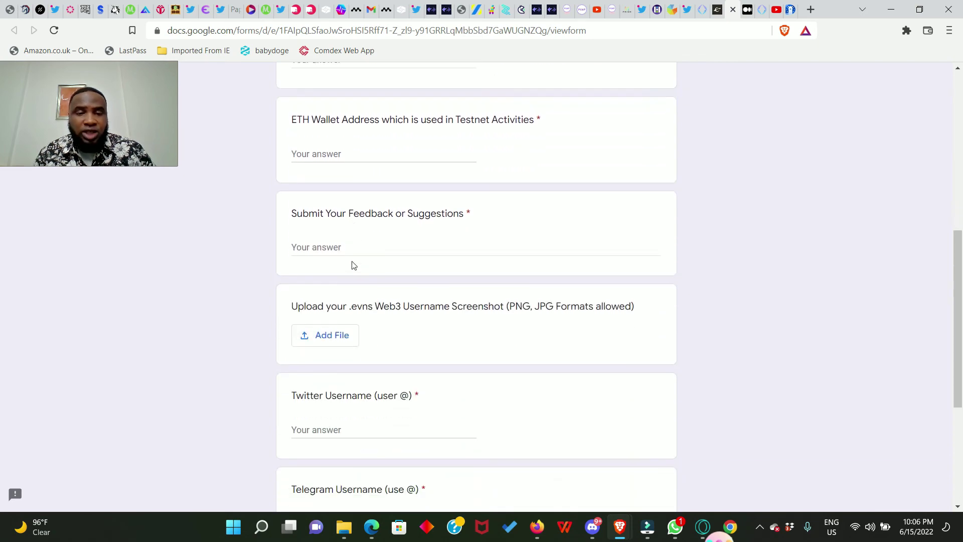
pyautogui.scroll(-3, 351, 275)
pyautogui.scroll(1, 358, 302)
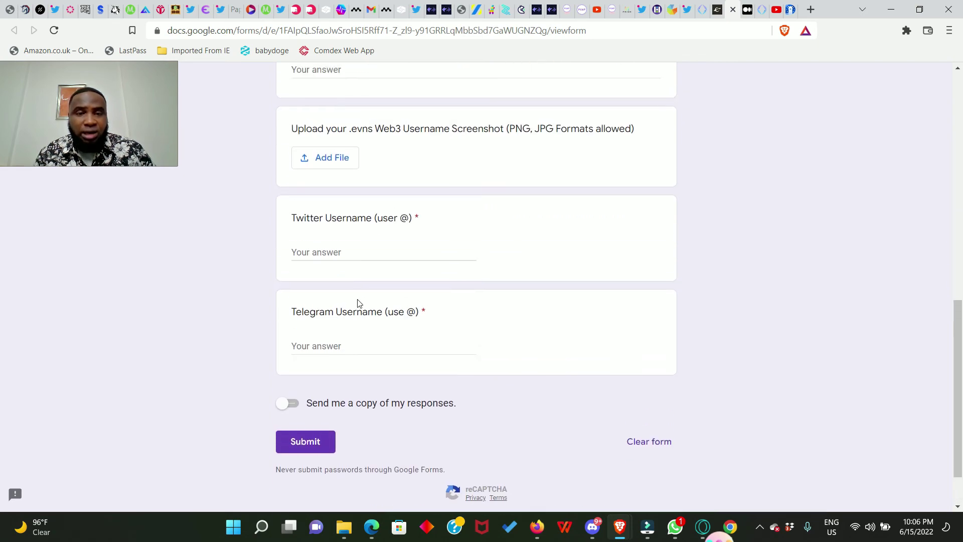
pyautogui.scroll(3, 561, 375)
pyautogui.scroll(-3, 528, 398)
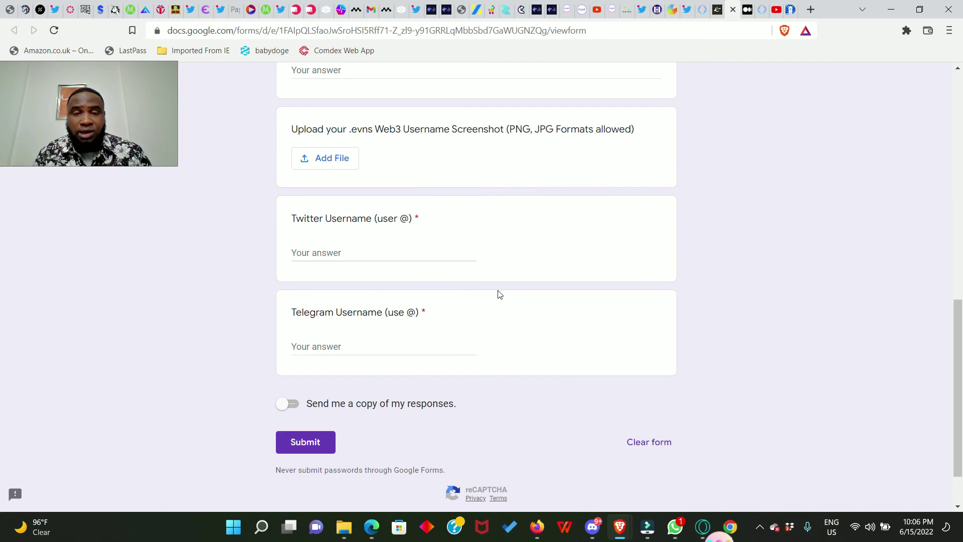
pyautogui.scroll(3, 499, 295)
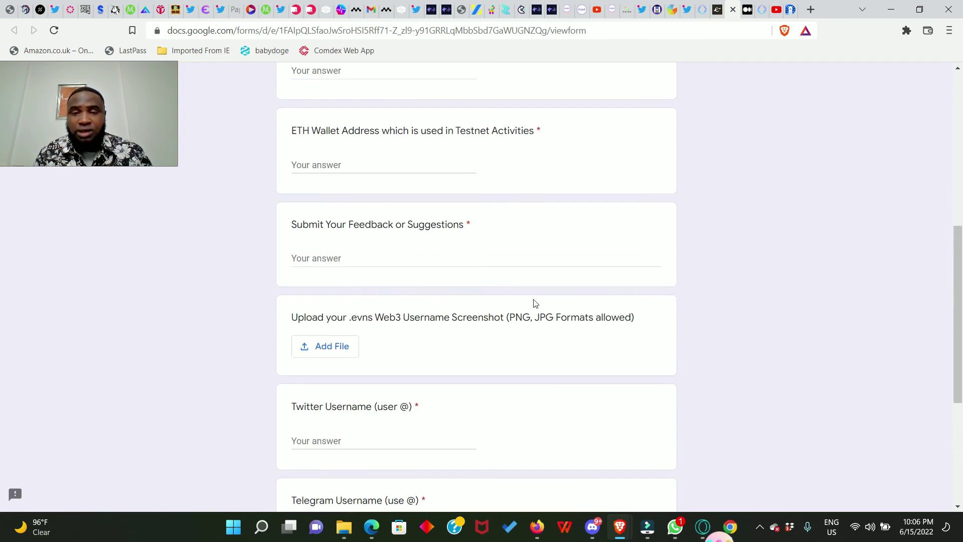
pyautogui.scroll(3, 535, 304)
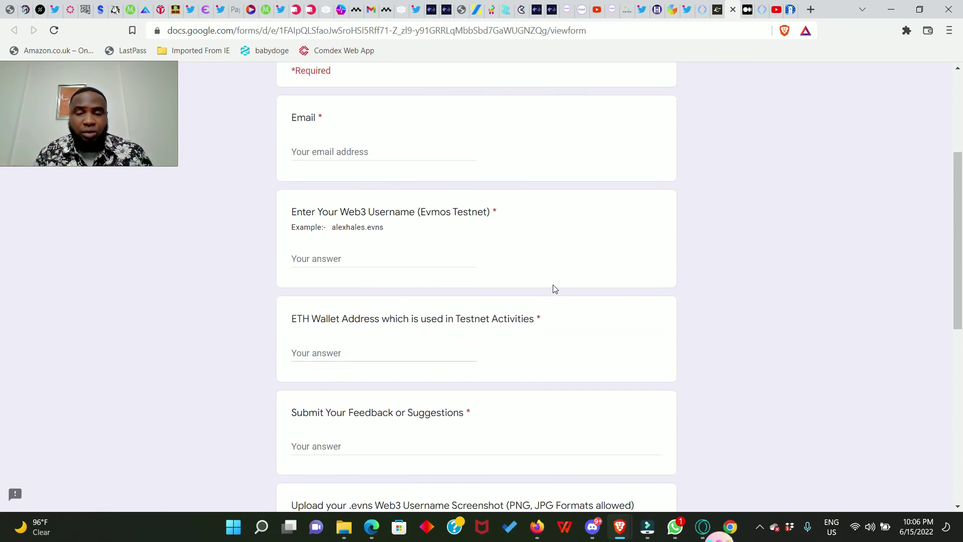
pyautogui.scroll(2, 554, 289)
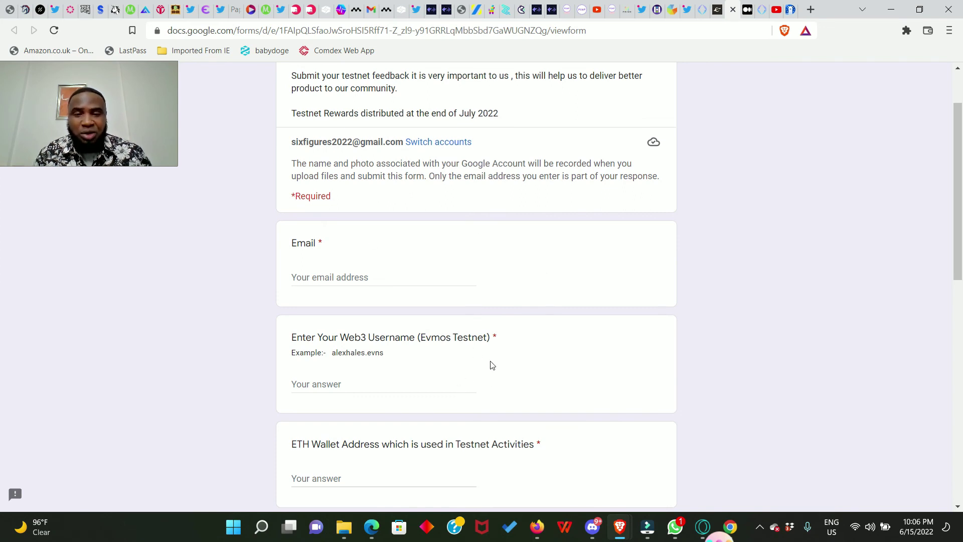
pyautogui.scroll(-4, 527, 315)
pyautogui.scroll(-3, 525, 317)
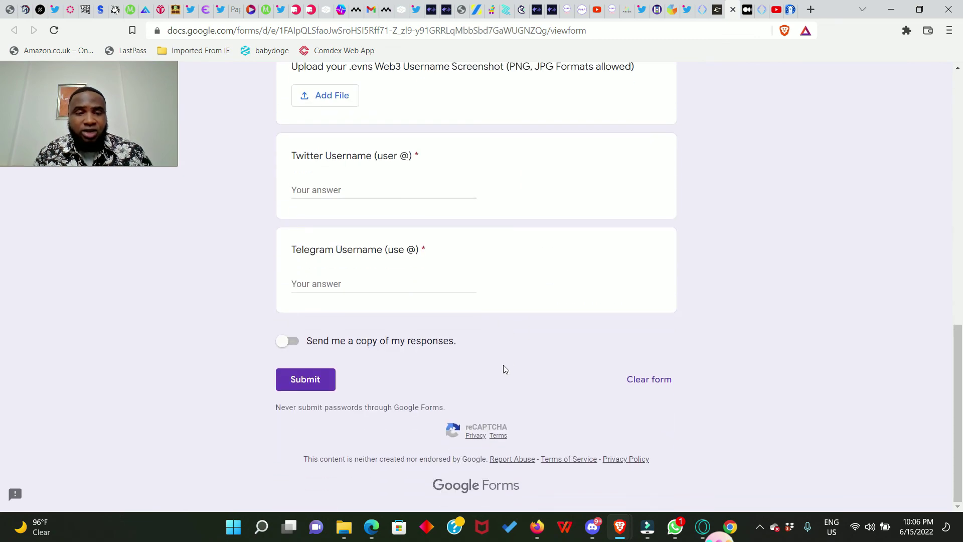
pyautogui.scroll(8, 489, 332)
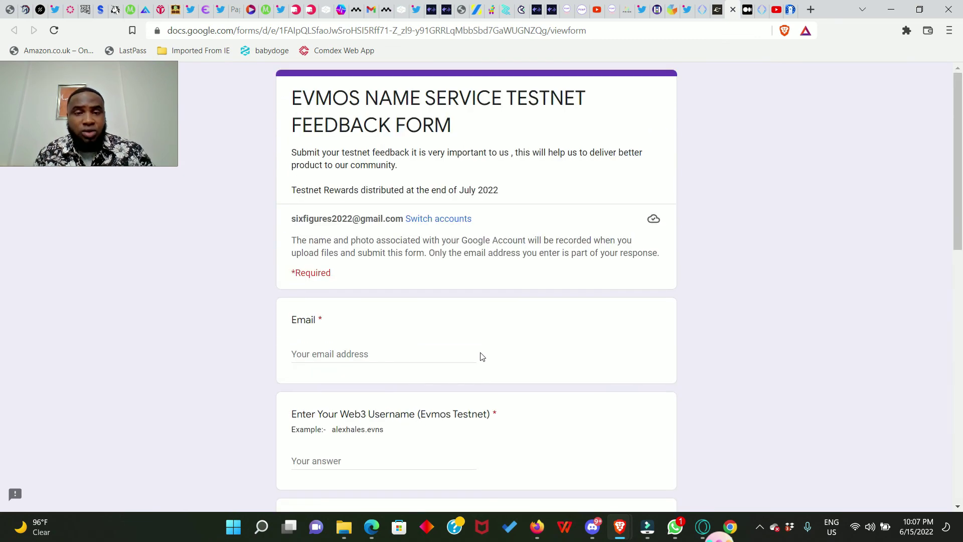